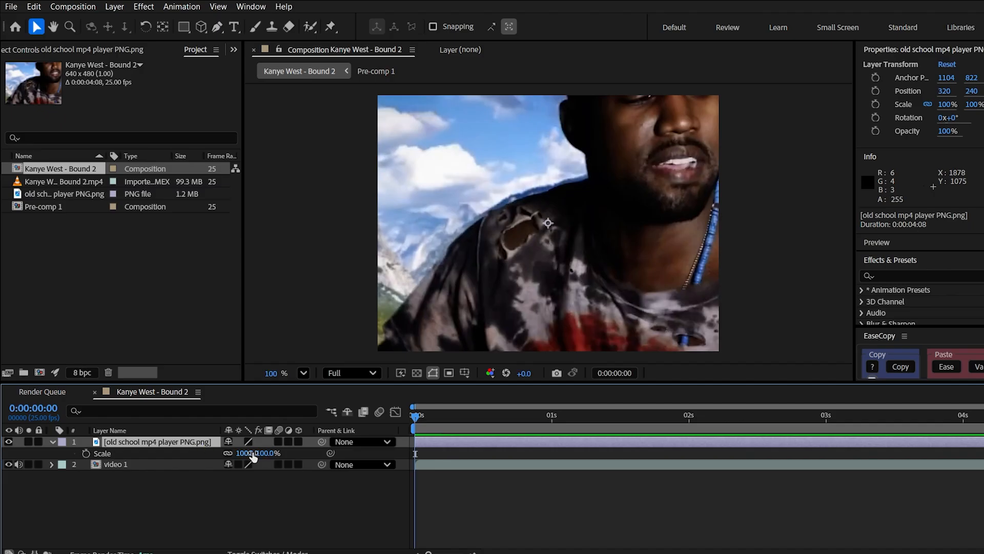
# Set the scale of the old school mp4 player PNG layer to 29.5% so it fits the frame.
pyautogui.click(252, 453)
pyautogui.click(265, 518)
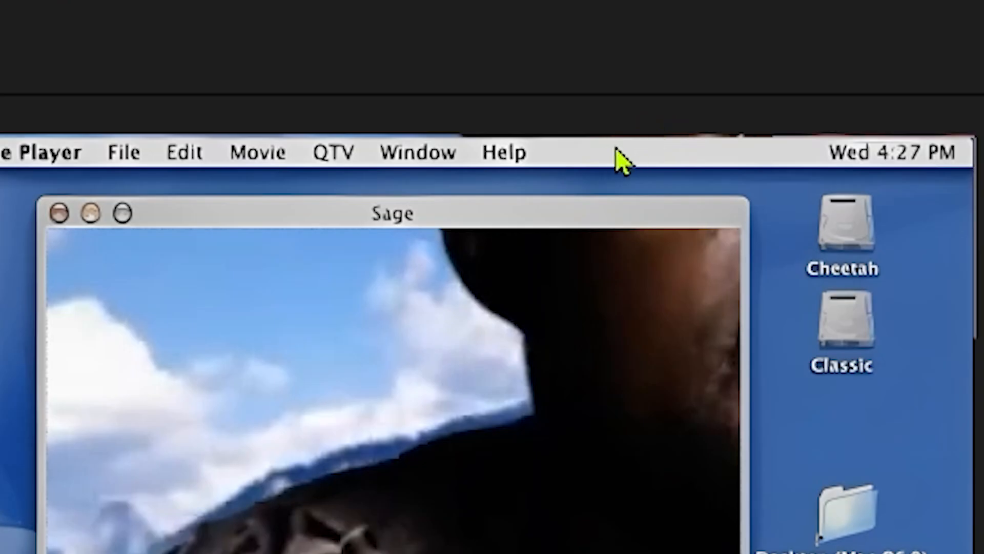
pyautogui.click(282, 514)
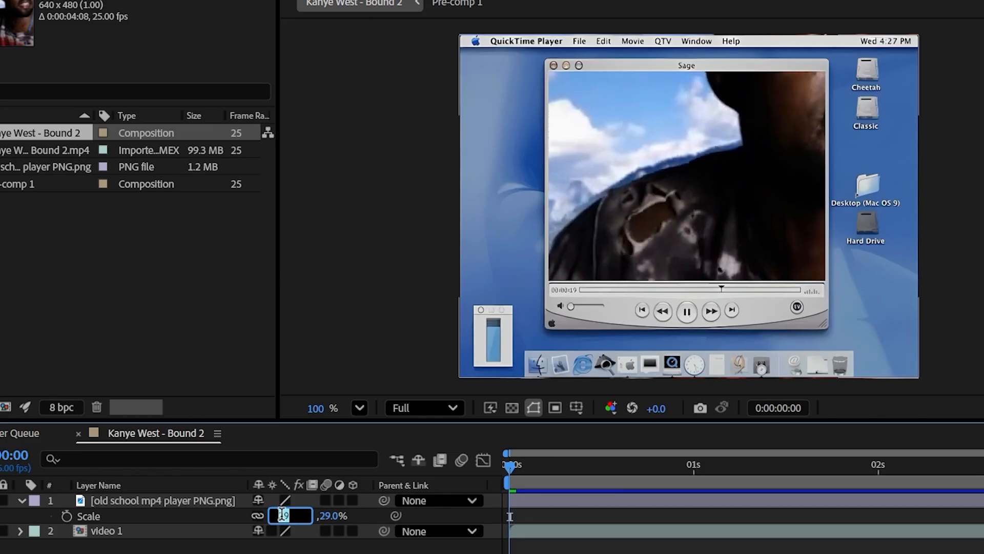
pyautogui.write('.5')
pyautogui.press('Return')
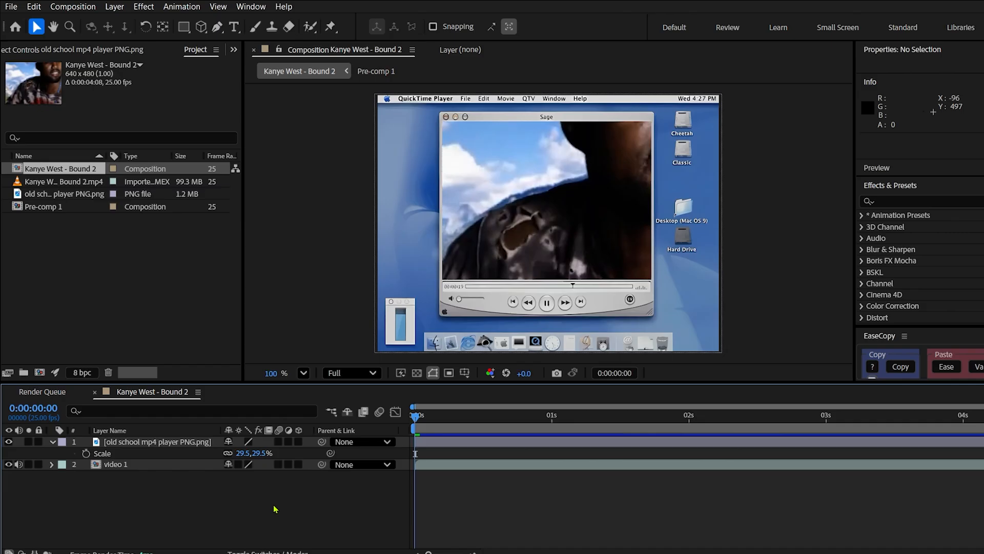
# Apply the Mosaic effect to the old school mp4 player PNG layer.
pyautogui.click(184, 445)
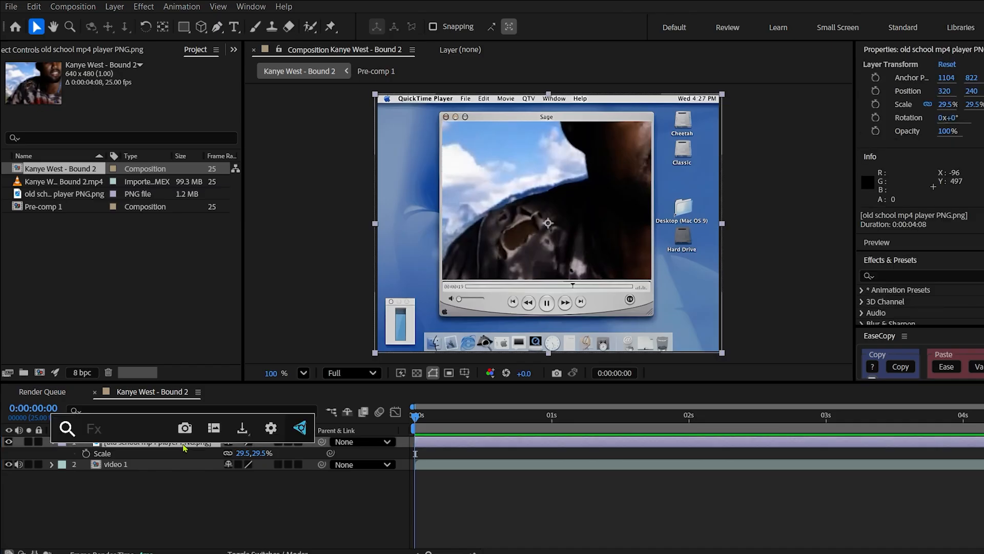
pyautogui.hotkey('ctrl', 'space')
pyautogui.write('mo')
pyautogui.press('Down')
pyautogui.press('Down')
pyautogui.press('Down')
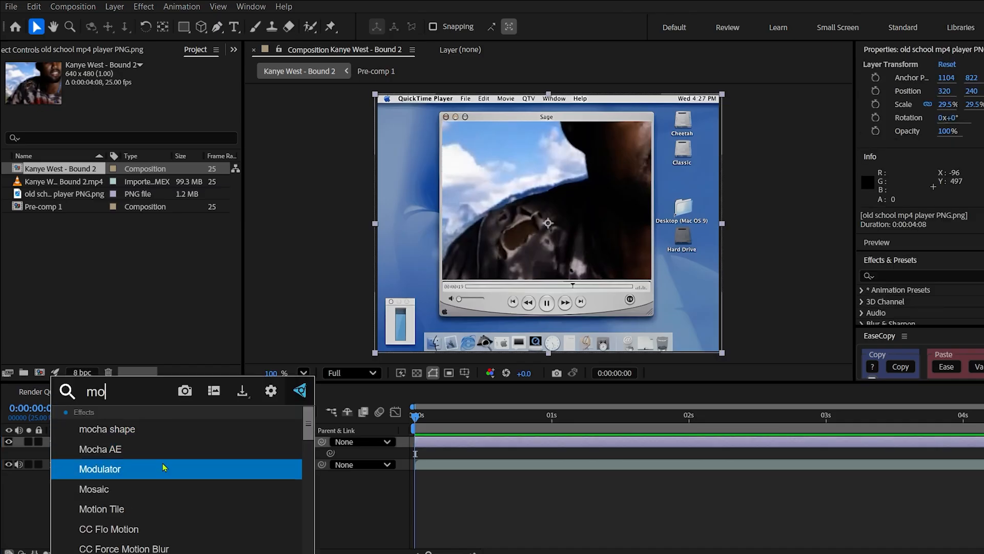
pyautogui.press('Return')
# Set the player layer's Mosaic to 500 horizontal and 500 vertical blocks, and display the composition at 100%.
pyautogui.click(253, 52)
pyautogui.write('500')
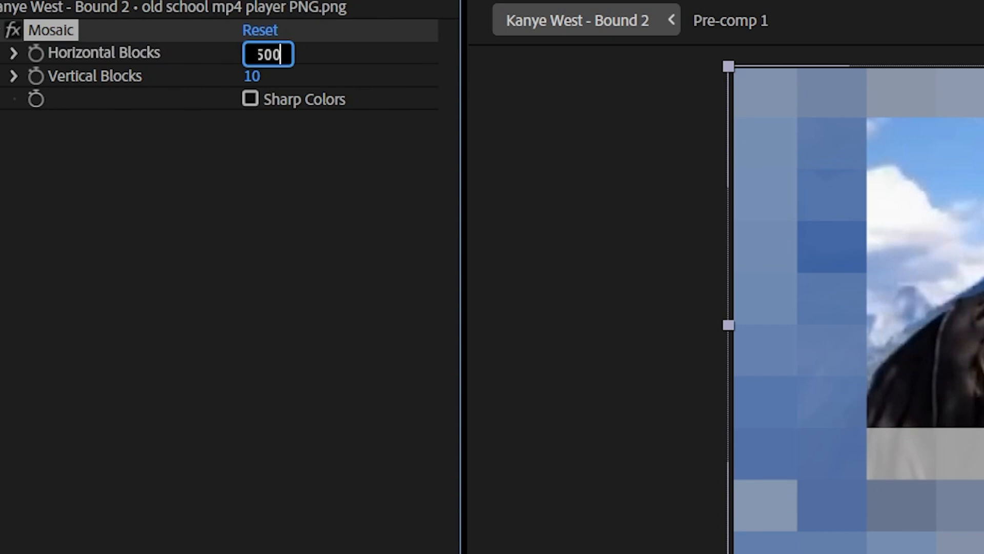
pyautogui.click(251, 76)
pyautogui.write('500')
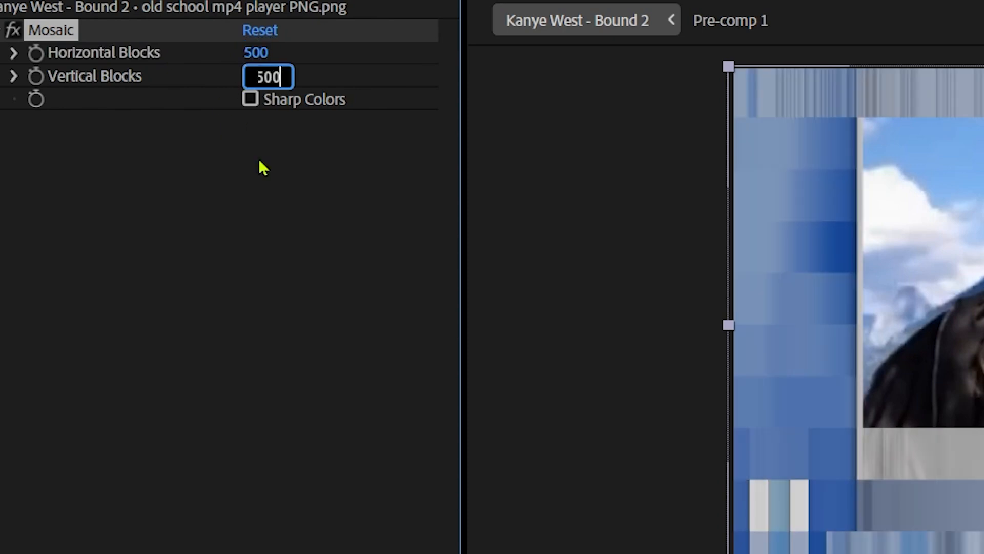
pyautogui.click(259, 159)
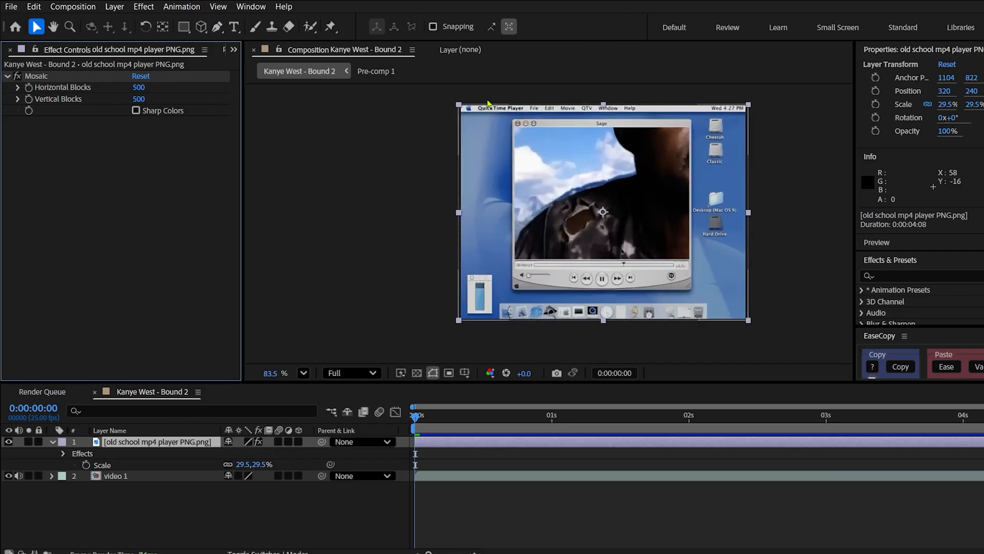
pyautogui.scroll(6, 487, 102)
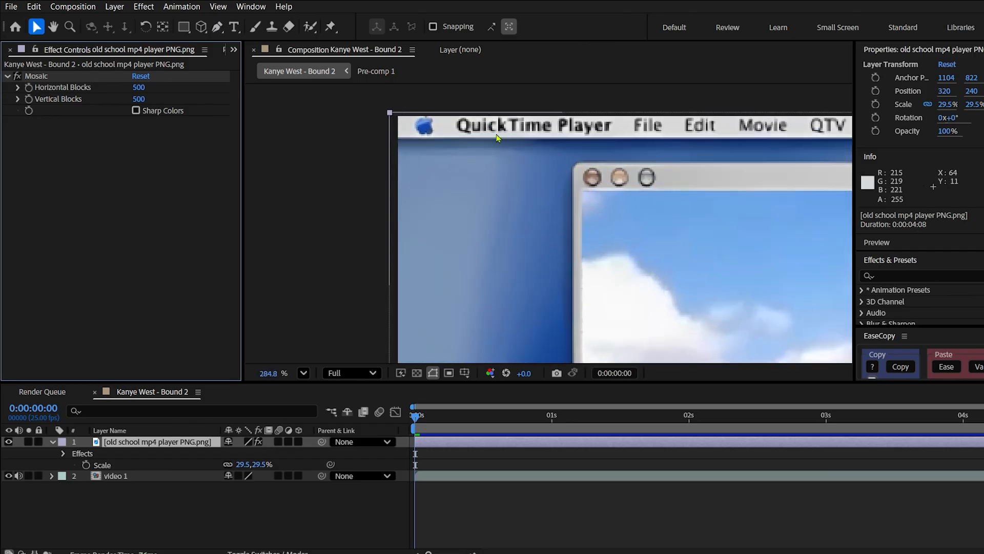
pyautogui.click(303, 373)
pyautogui.click(340, 248)
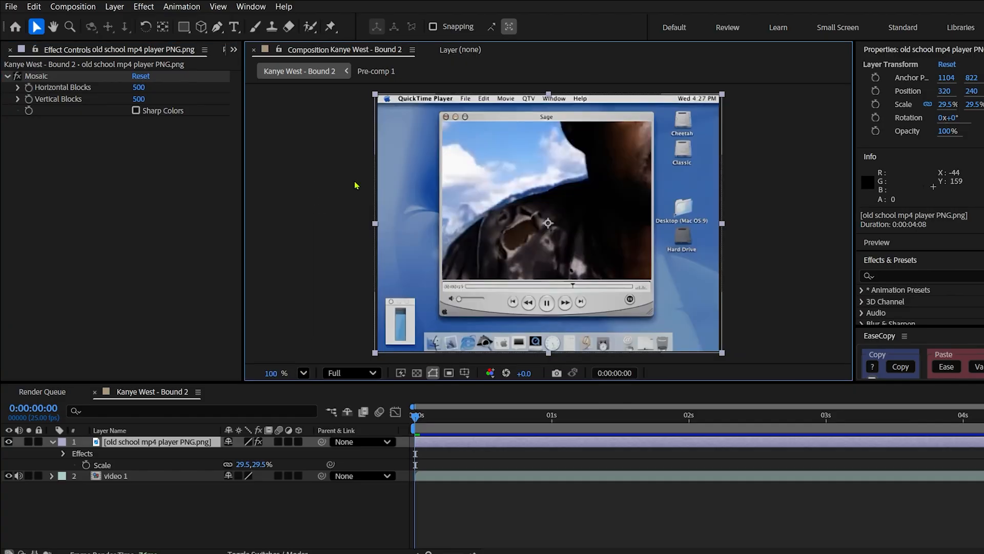
# Scale up the video 1 layer and move it to position 289, 190 so it fills the player window.
pyautogui.click(115, 475)
pyautogui.press('s')
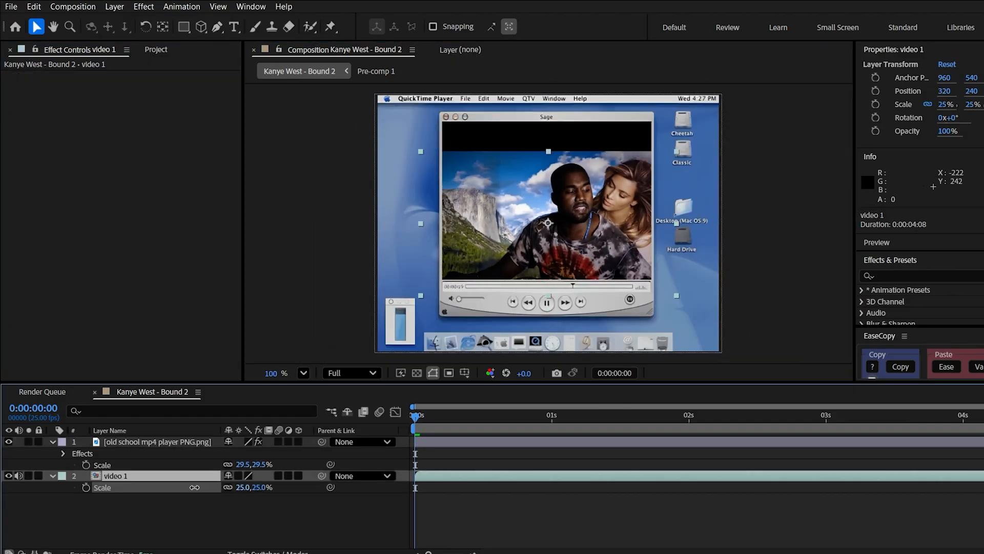
pyautogui.moveTo(194, 487); pyautogui.dragTo(198, 487)
pyautogui.press('p')
pyautogui.moveTo(257, 519); pyautogui.dragTo(194, 488)
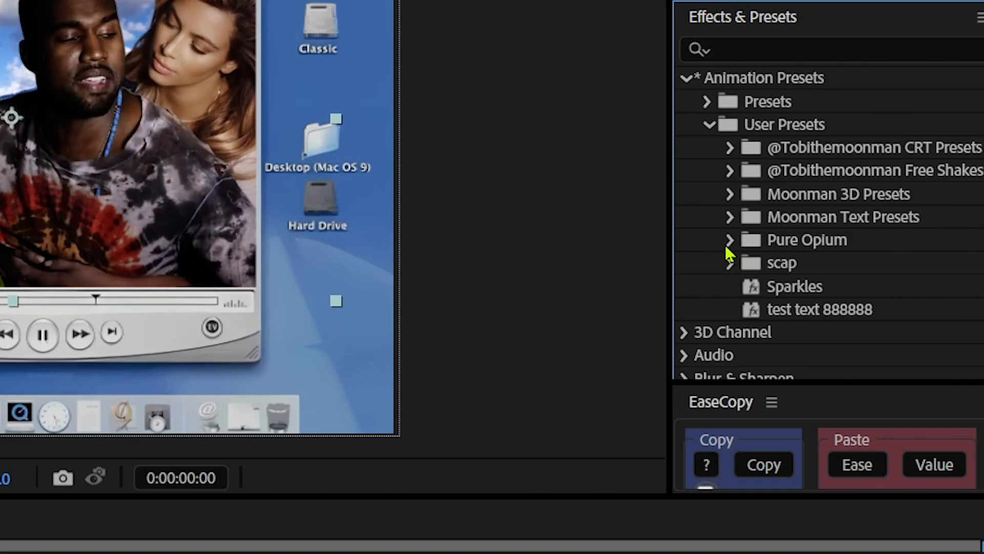
# Try the Opium 3 preset from the Pure Opium user presets on the video 1 layer.
pyautogui.click(728, 239)
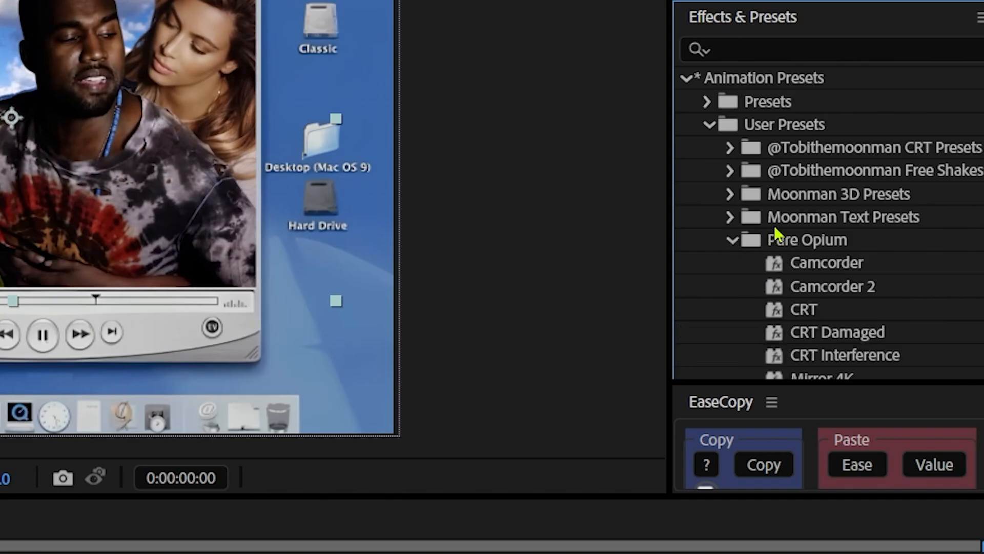
pyautogui.scroll(-3, 774, 226)
pyautogui.moveTo(838, 173); pyautogui.dragTo(266, 460)
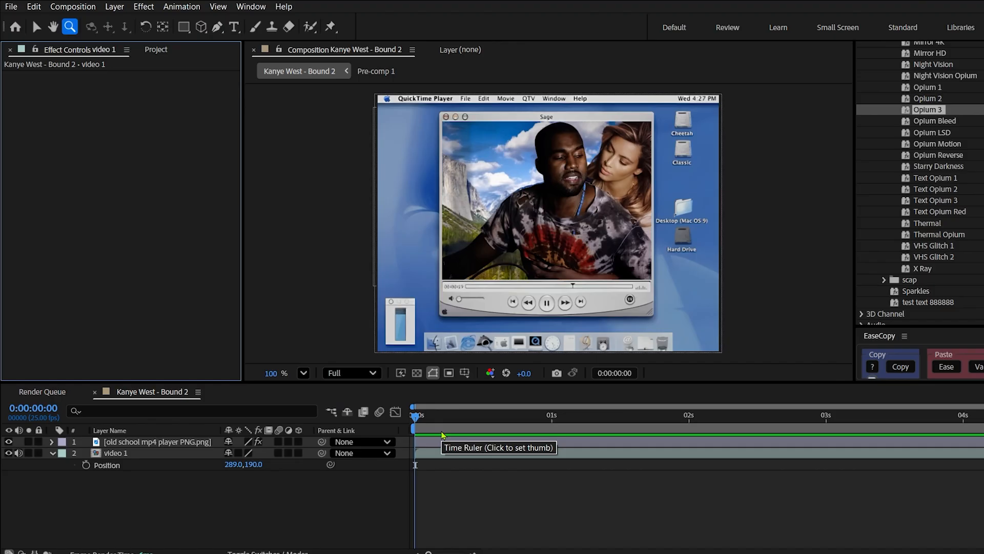
# Apply CC Wide Time to the video 1 layer and turn its Native Motion Blur on.
pyautogui.click(446, 457)
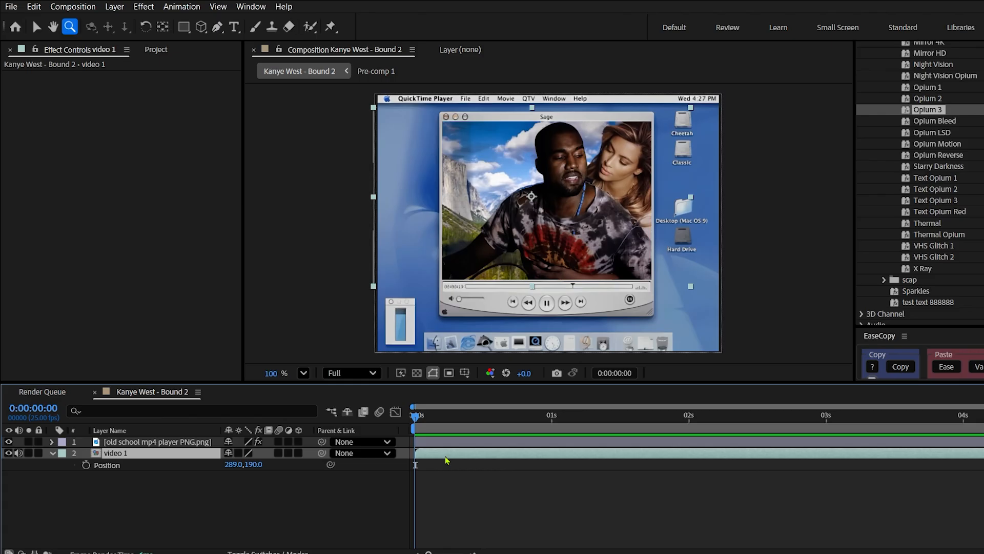
pyautogui.hotkey('ctrl', 'space')
pyautogui.write('cc')
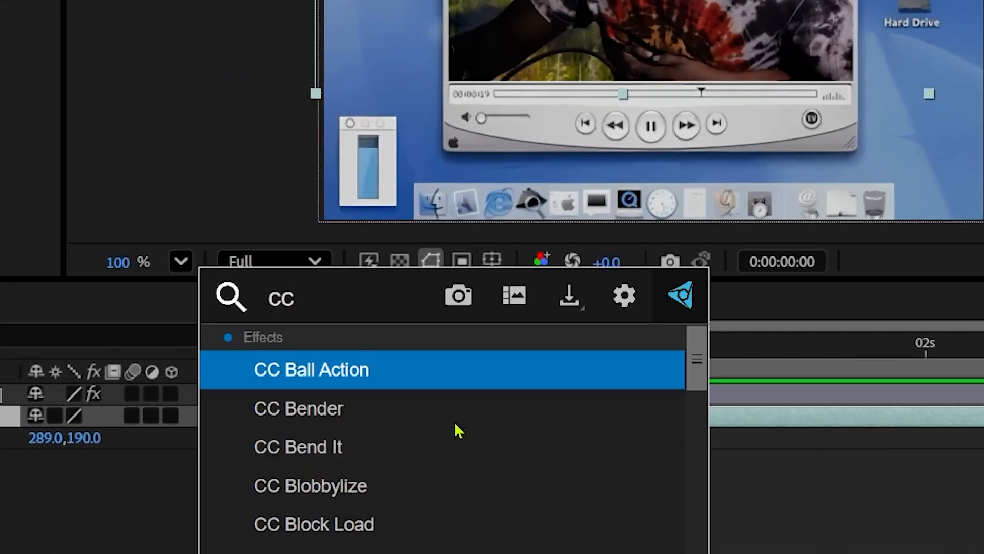
pyautogui.write(' wi')
pyautogui.press('Return')
pyautogui.click(456, 136)
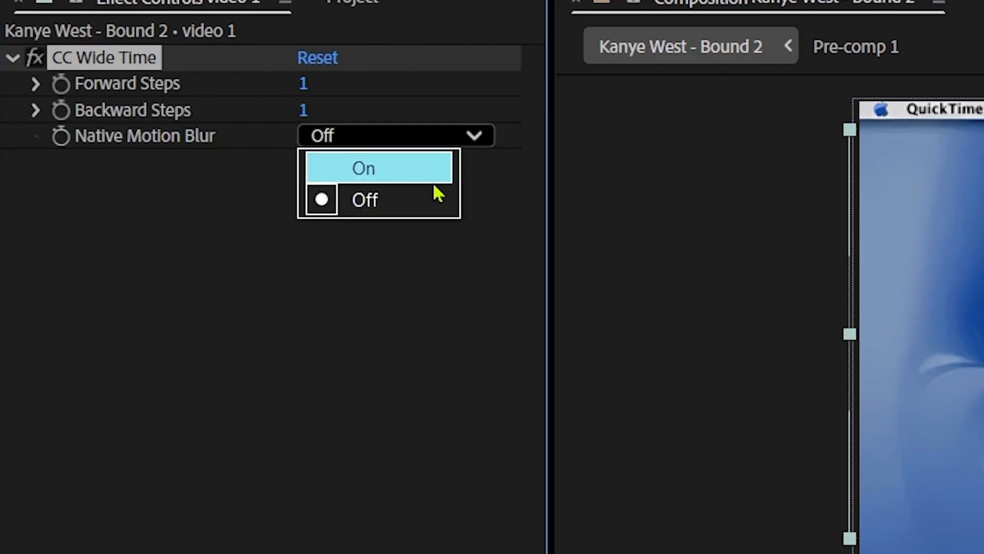
pyautogui.click(437, 180)
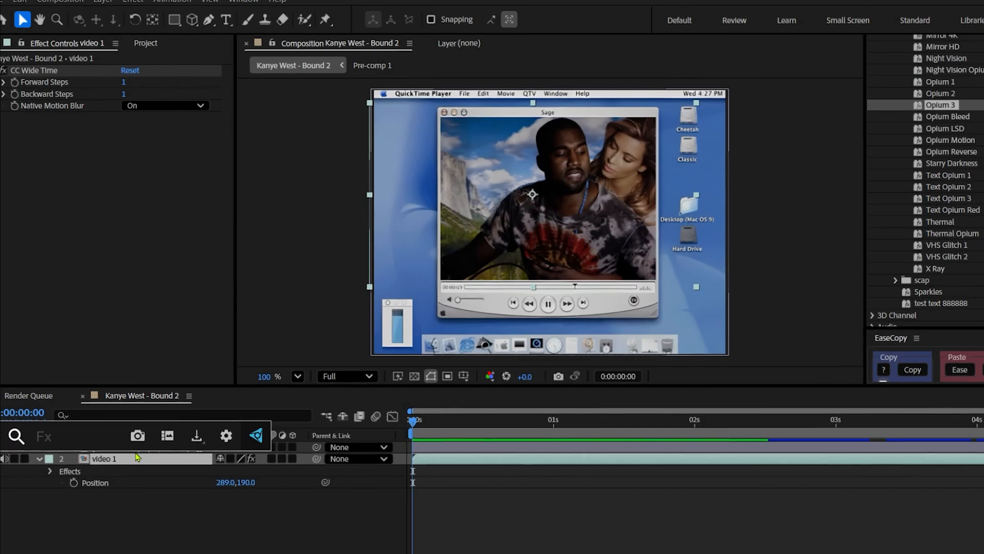
# Add a Mosaic effect to the video 1 layer with 500 horizontal and 500 vertical blocks.
pyautogui.hotkey('ctrl', 'space')
pyautogui.write('mo')
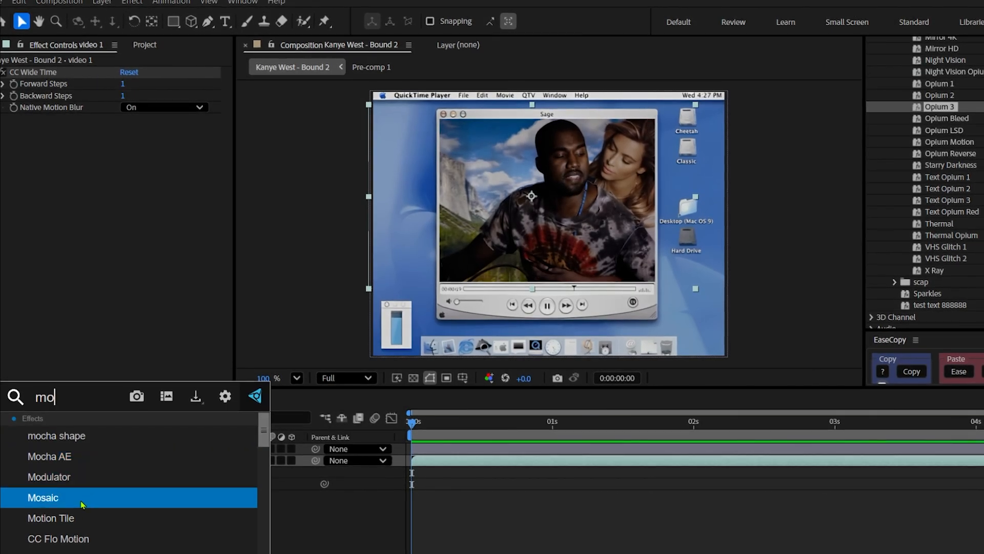
pyautogui.click(80, 497)
pyautogui.click(124, 130)
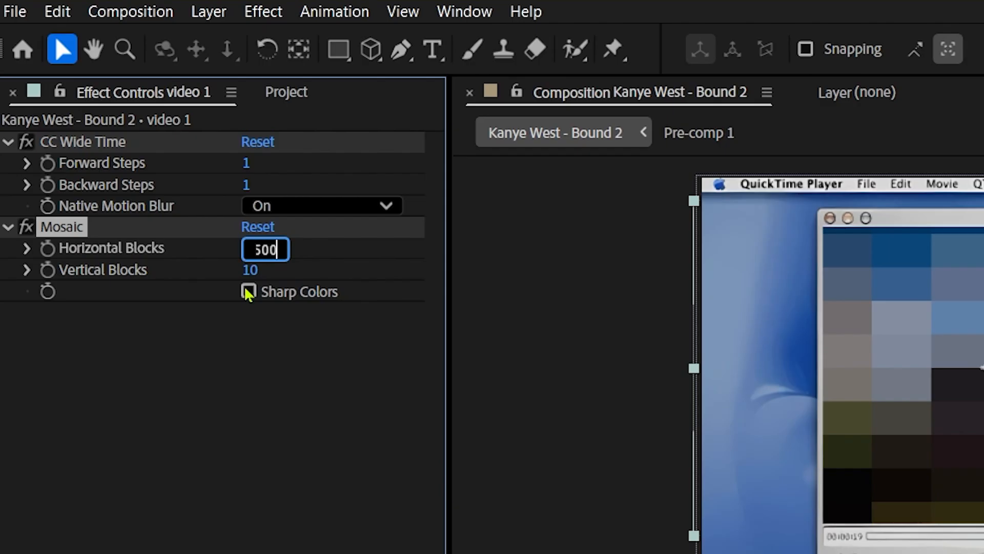
pyautogui.click(251, 270)
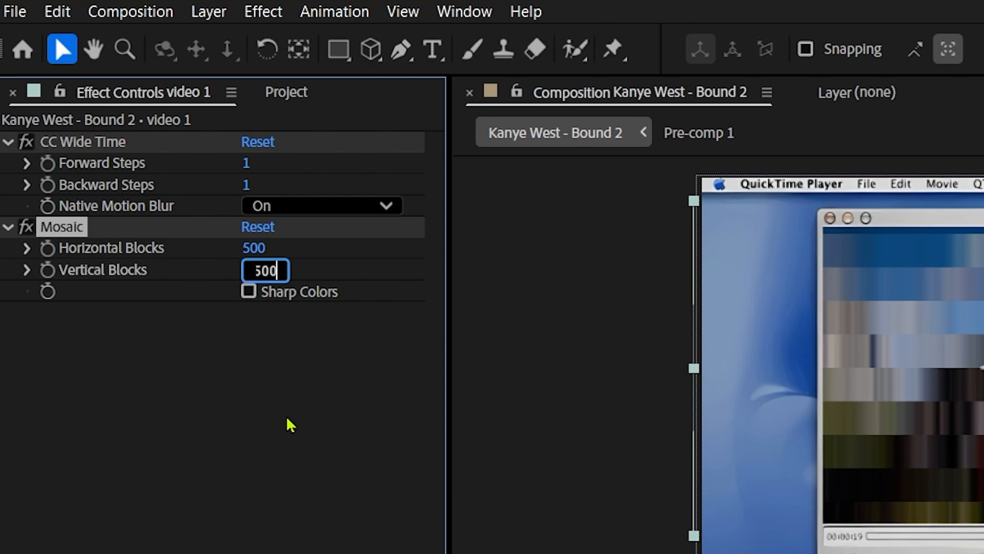
pyautogui.click(290, 425)
# Add Fast Box Blur to the video 1 layer with a blur radius of 2 and 4 iterations.
pyautogui.hotkey('ctrl', 'space')
pyautogui.write('fas')
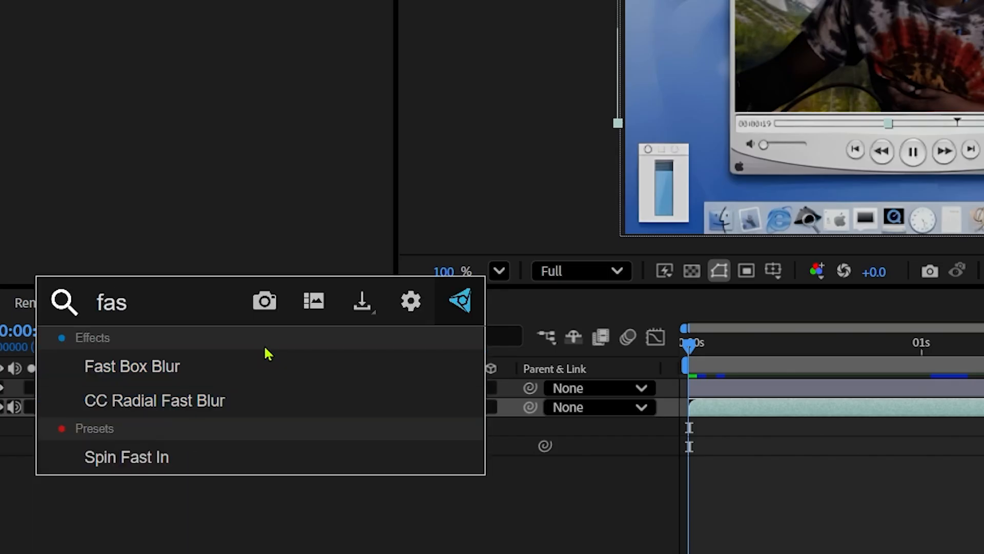
pyautogui.click(267, 359)
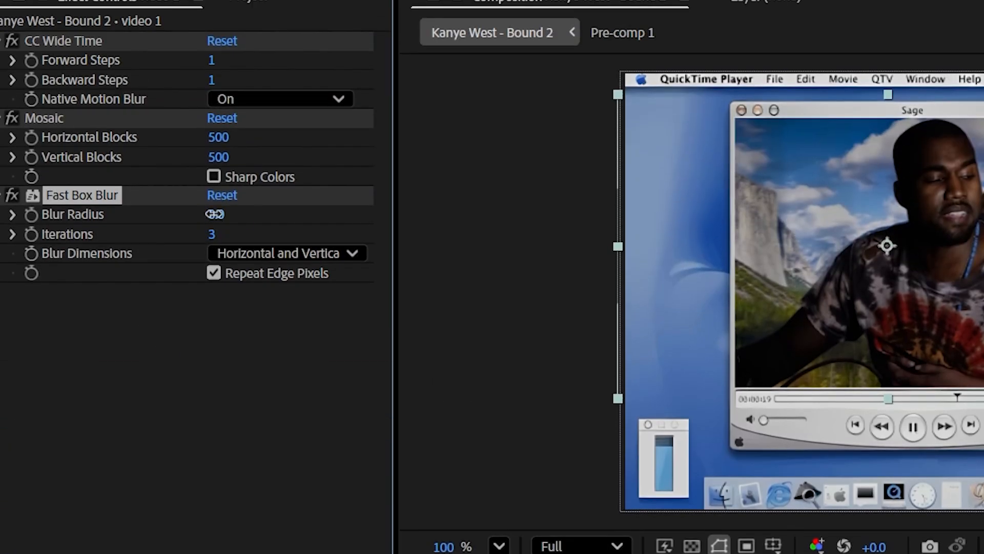
pyautogui.click(215, 214)
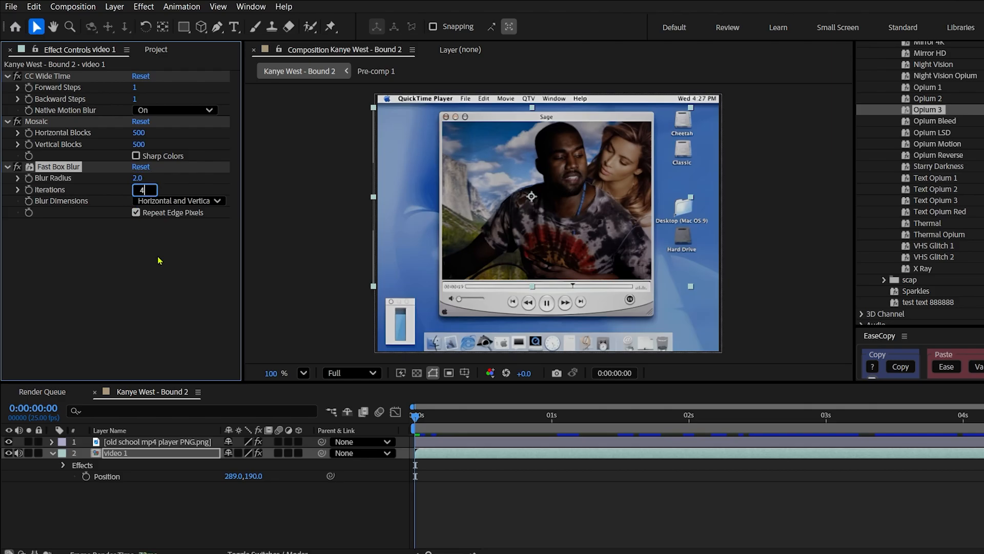
pyautogui.press('Return')
# Add Unsharp Mask to the video 1 layer with an amount of 300 and a radius of 8.
pyautogui.hotkey('ctrl', 'space')
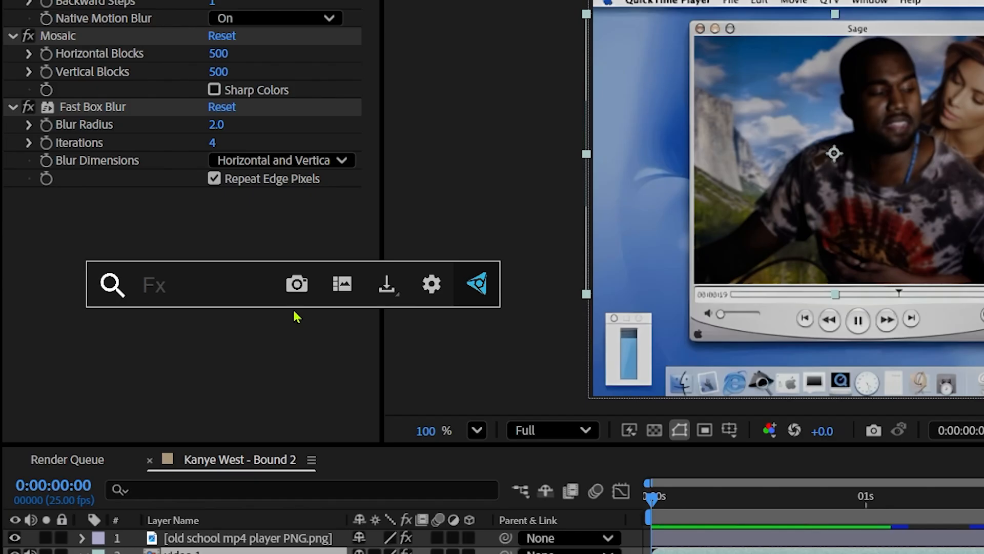
pyautogui.write('unsh')
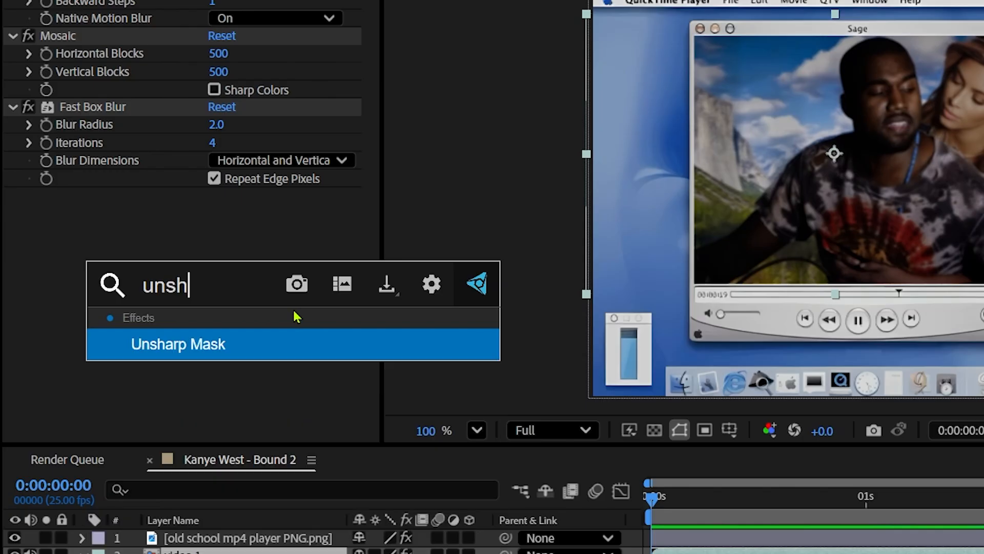
pyautogui.click(294, 344)
pyautogui.click(220, 215)
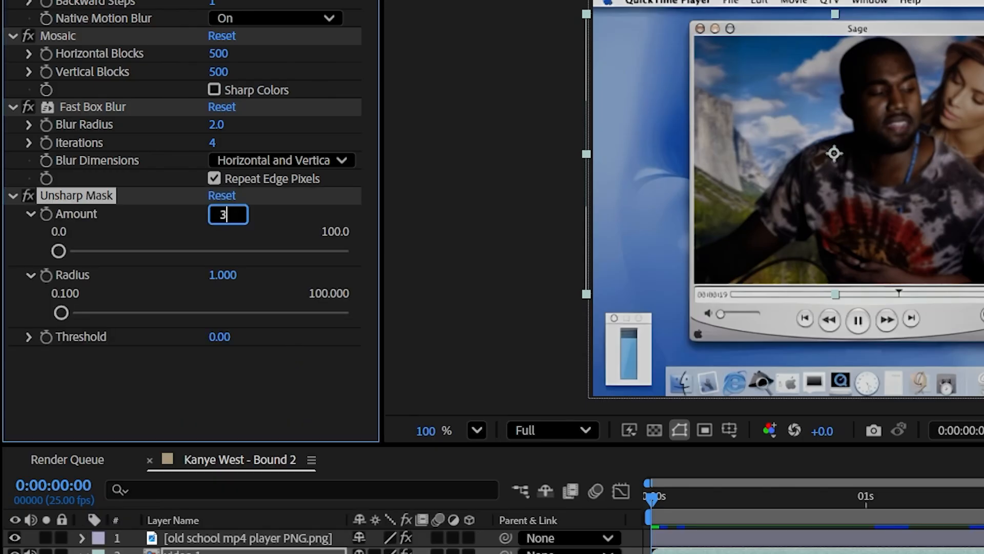
pyautogui.write('300')
pyautogui.click(222, 275)
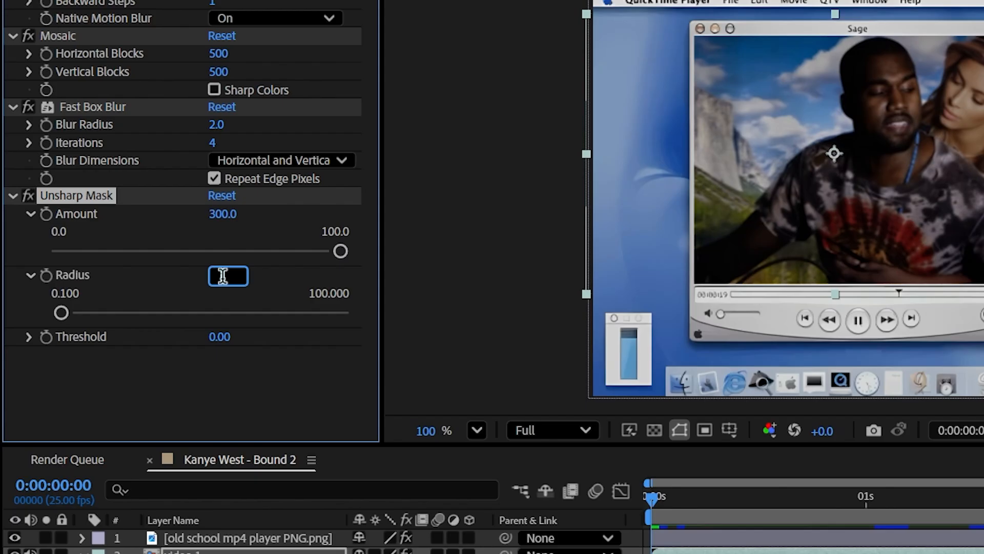
pyautogui.write('8')
pyautogui.press('Return')
# Add Hue/Saturation to the video 1 layer and adjust its master saturation.
pyautogui.hotkey('ctrl', 'space')
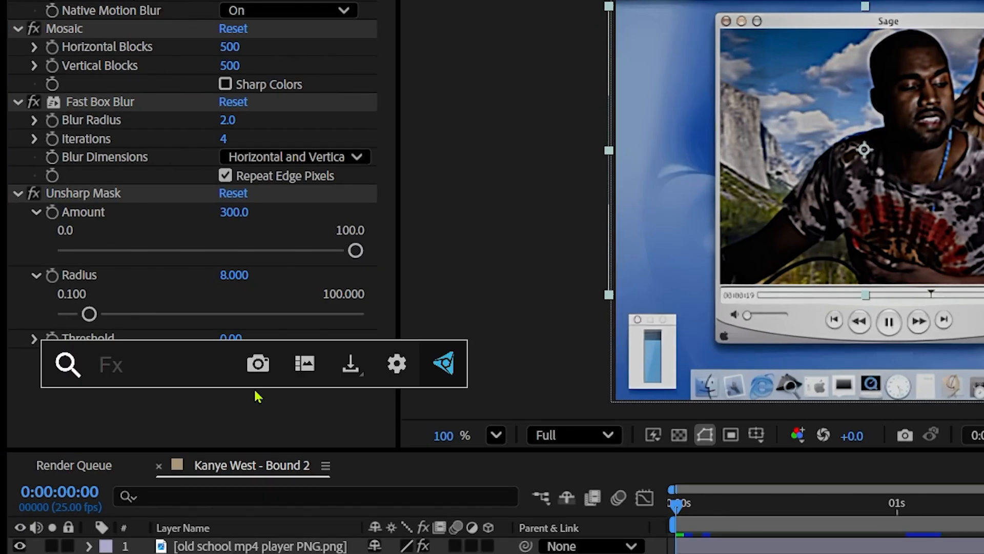
pyautogui.write('hu')
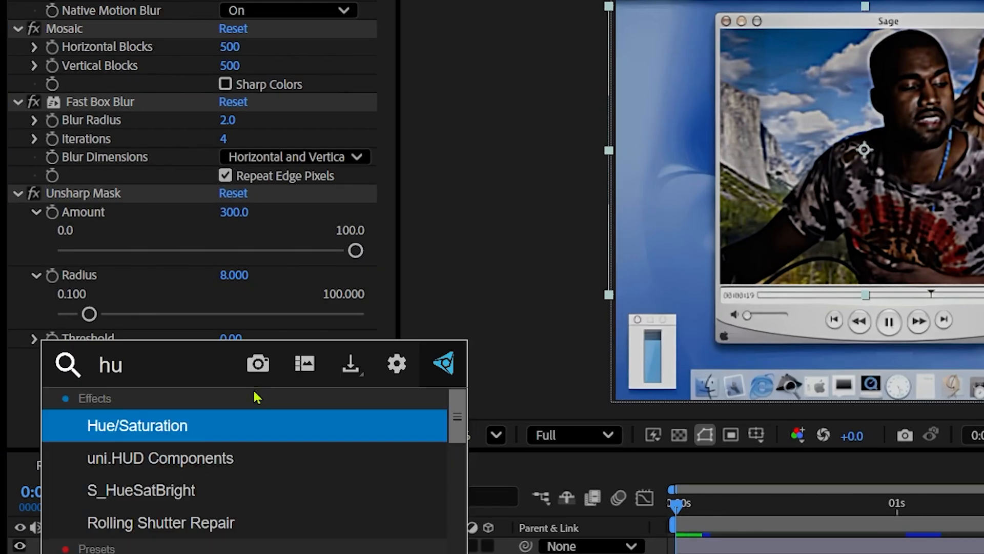
pyautogui.click(231, 421)
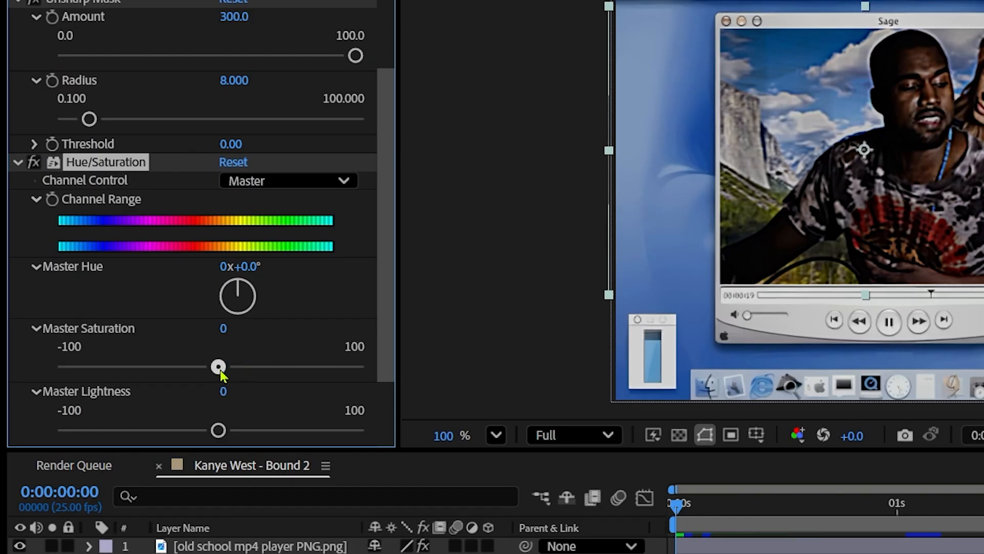
pyautogui.moveTo(221, 371); pyautogui.dragTo(221, 371)
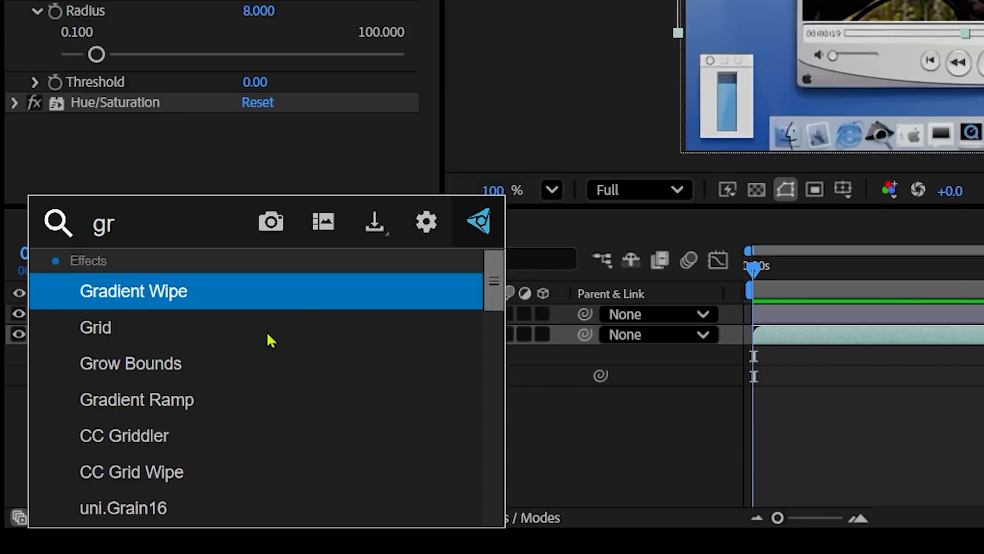
# Apply Add Grain to the video 1 layer and set its viewing mode to Final Output.
pyautogui.write('AI')
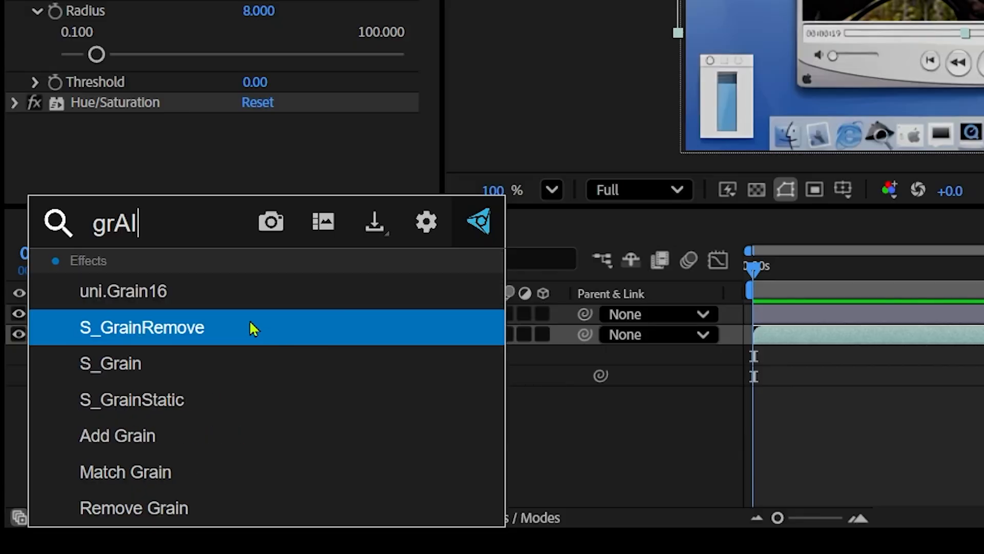
pyautogui.click(174, 435)
pyautogui.click(261, 49)
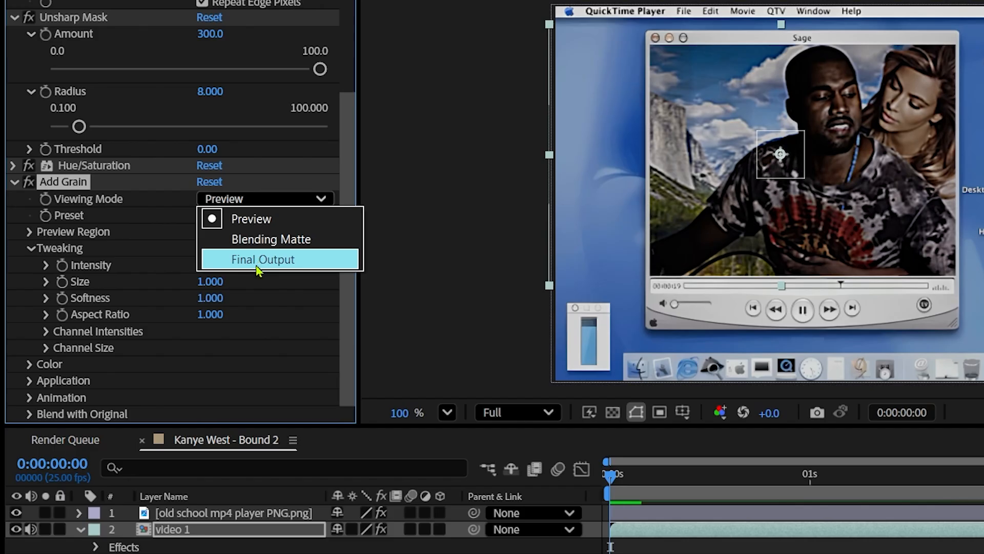
pyautogui.click(258, 259)
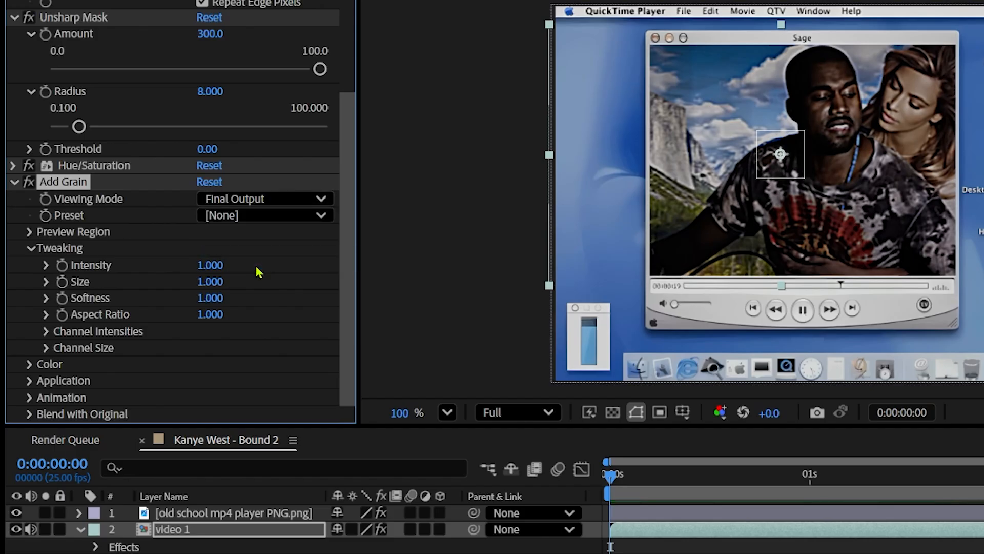
# Set the Add Grain preset to Eastman EXR 500T (5296) and preview the composition.
pyautogui.click(254, 221)
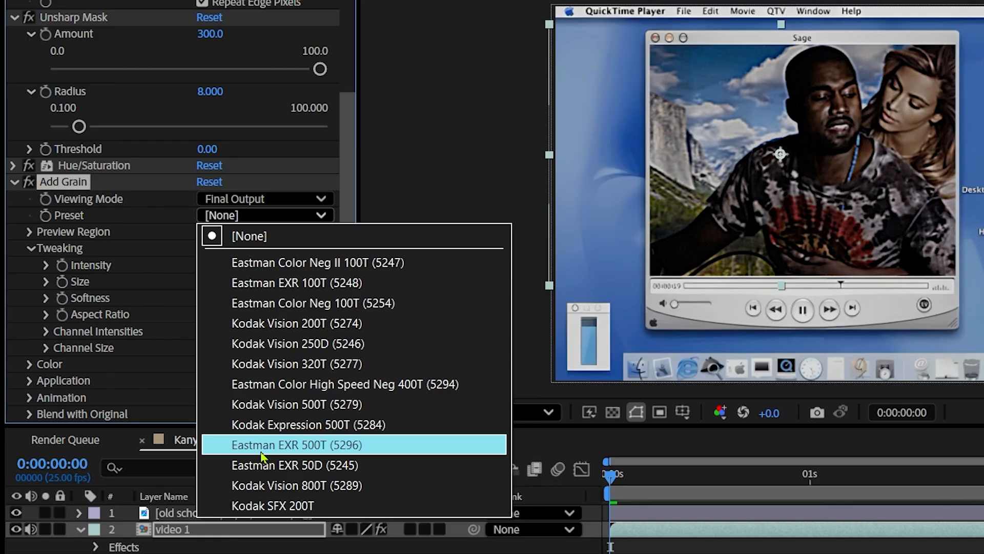
pyautogui.click(317, 444)
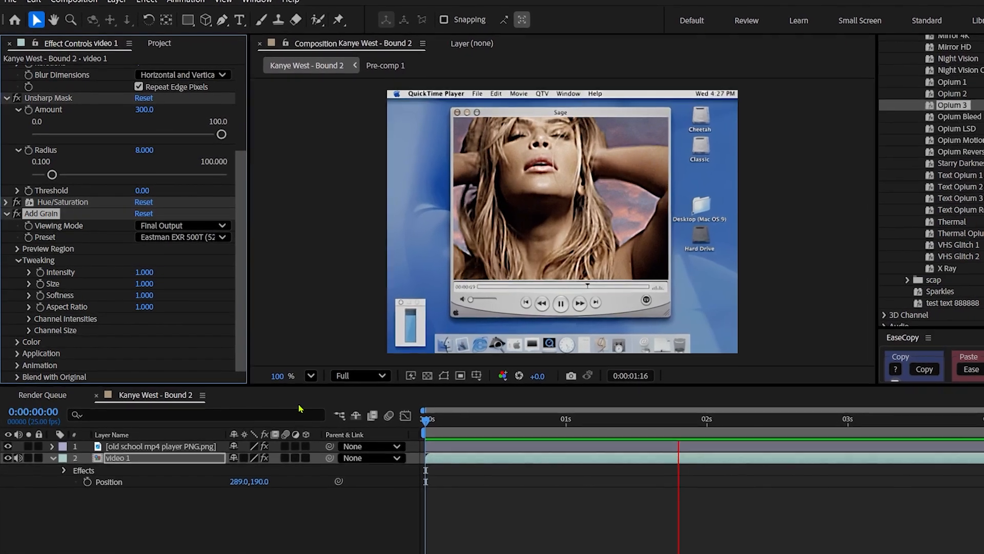
pyautogui.press('space')
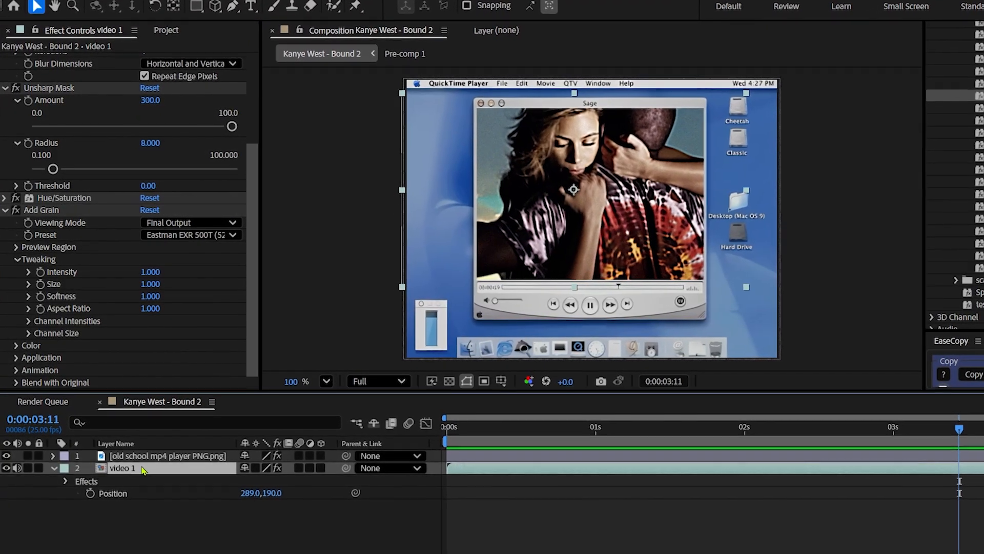
# Search the effects for "dam" and apply S_TVDamage to the video 1 layer.
pyautogui.hotkey('ctrl', 'space')
pyautogui.write('da')
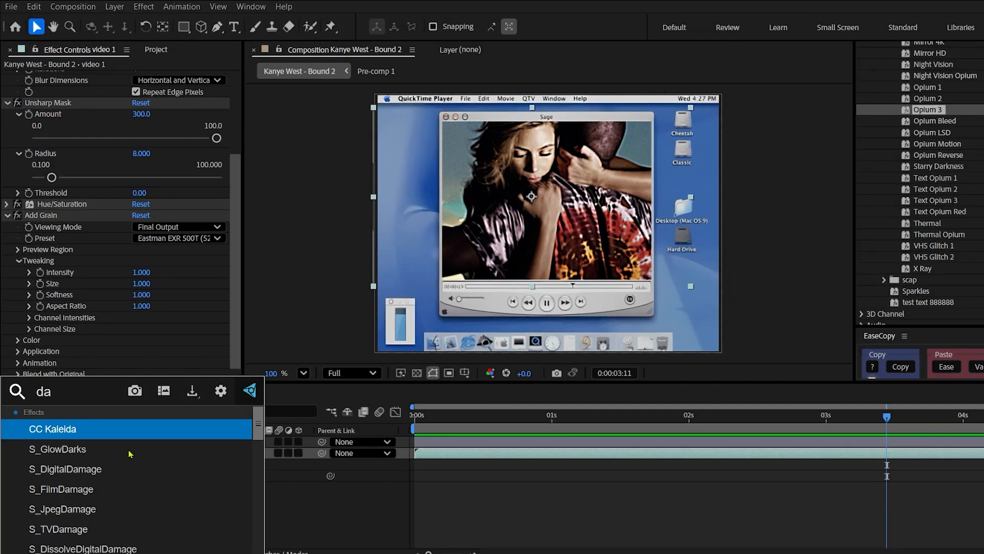
pyautogui.write('m')
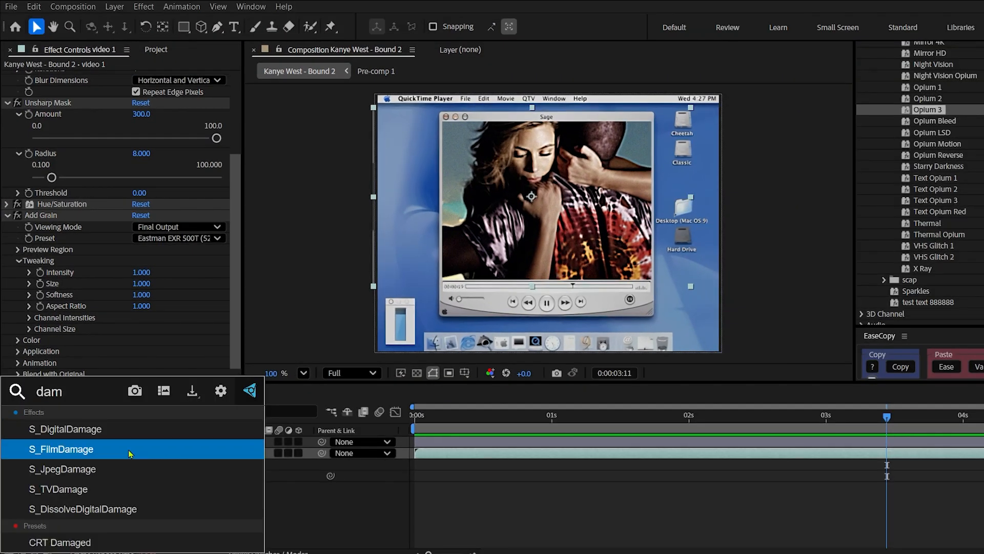
pyautogui.click(70, 490)
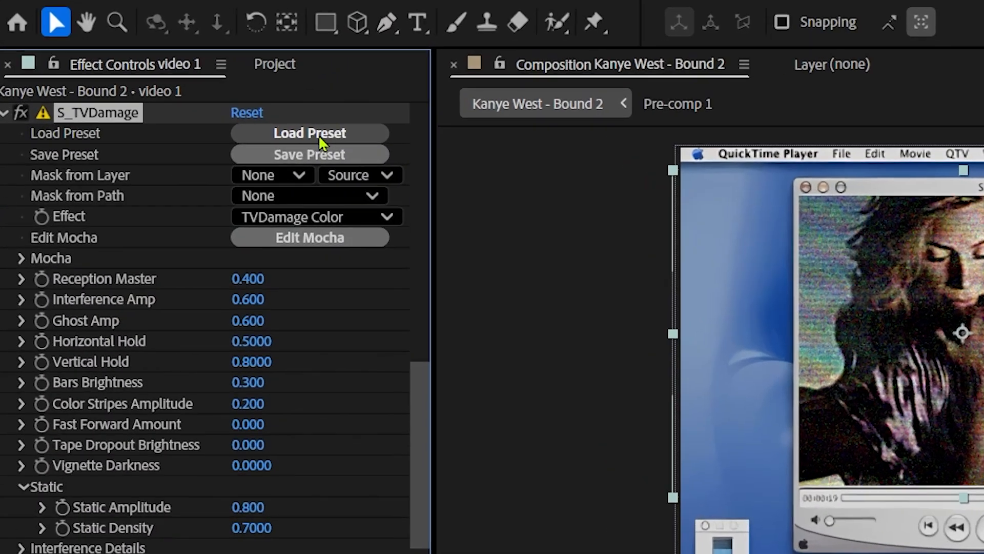
# Load the Dodgy VHS preset into the S_TVDamage effect.
pyautogui.click(180, 89)
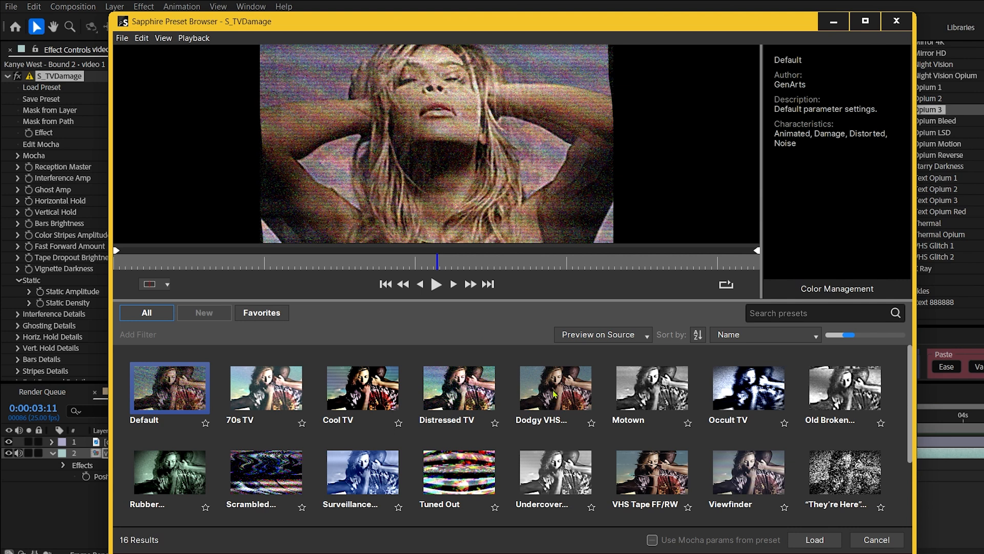
pyautogui.click(554, 394)
pyautogui.click(815, 539)
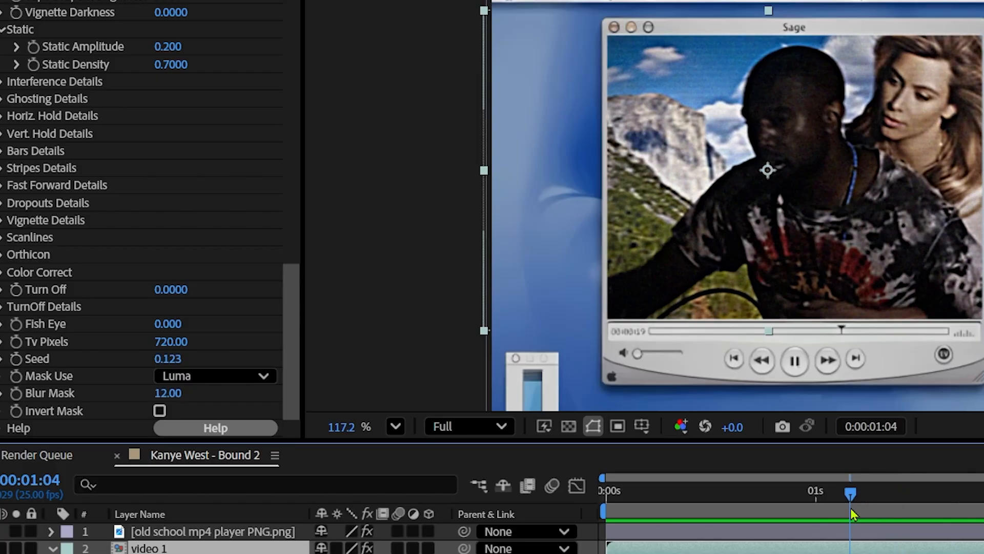
# Find a frame showing white dropout lines and lower S_TVDamage's Dropouts Always value in the Dropouts Details.
pyautogui.moveTo(575, 430); pyautogui.dragTo(592, 430)
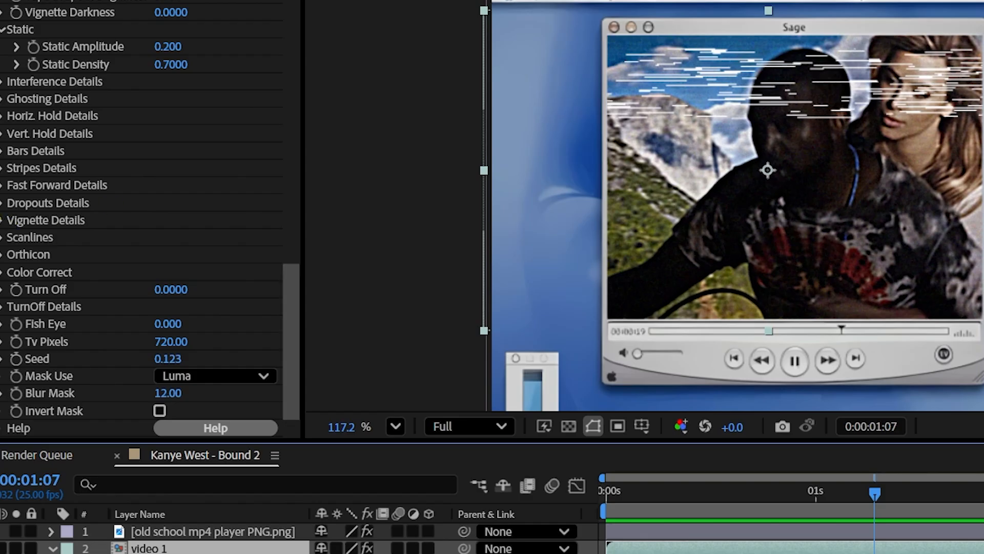
pyautogui.click(2, 203)
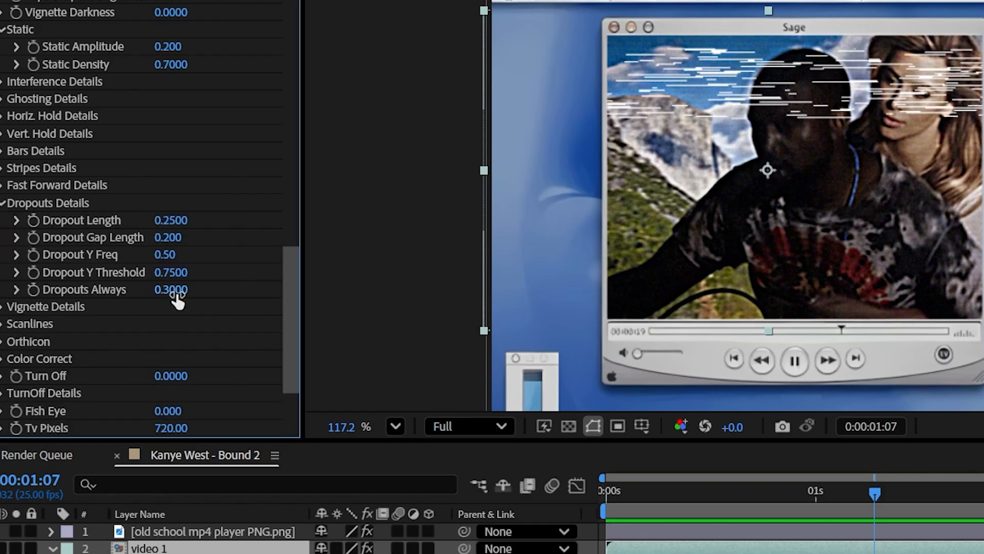
pyautogui.moveTo(171, 290); pyautogui.dragTo(54, 302)
pyautogui.moveTo(170, 289); pyautogui.dragTo(13, 292)
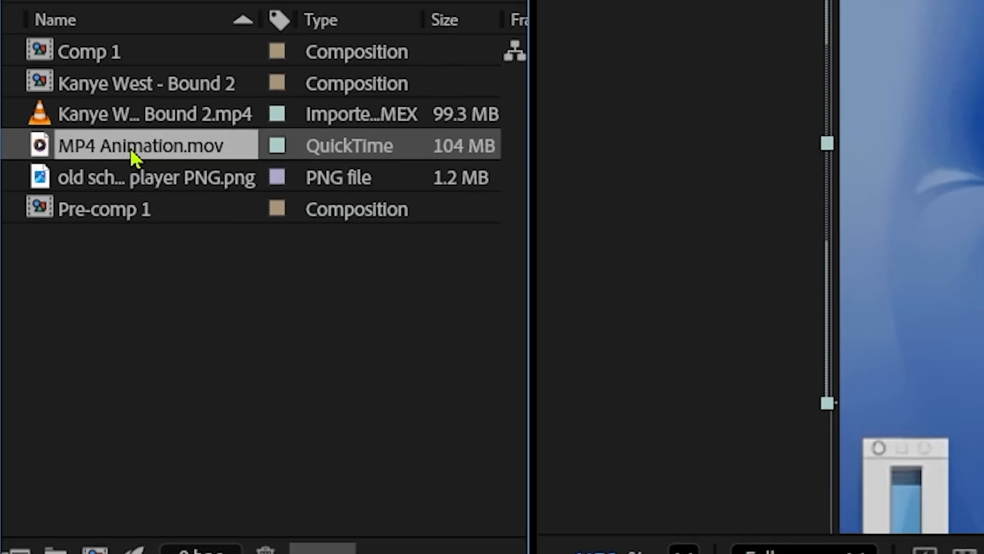
# Add MP4 Animation.mov as the top layer, hide the old school mp4 player PNG layer, and scale the animation to 29%.
pyautogui.moveTo(132, 156); pyautogui.dragTo(278, 420)
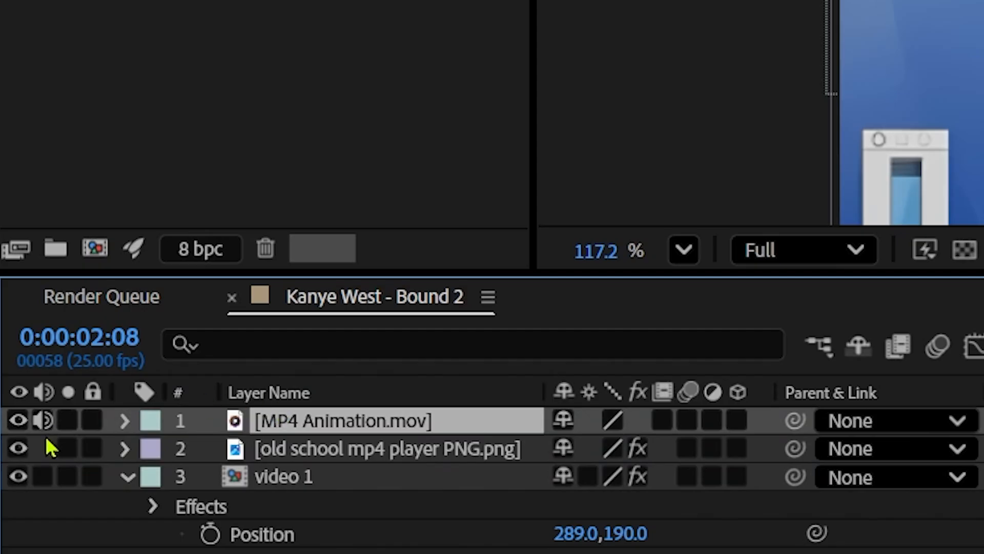
pyautogui.click(19, 448)
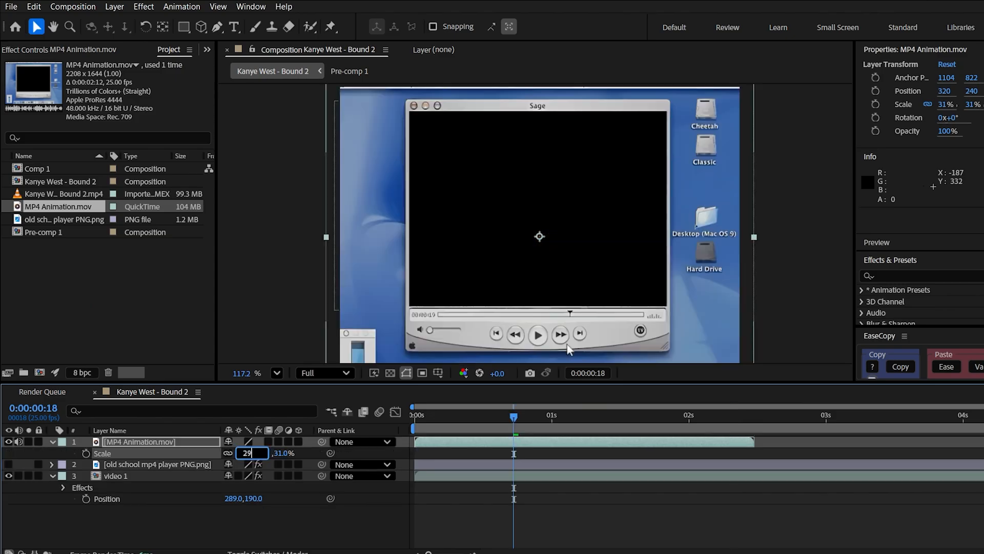
pyautogui.click(195, 430)
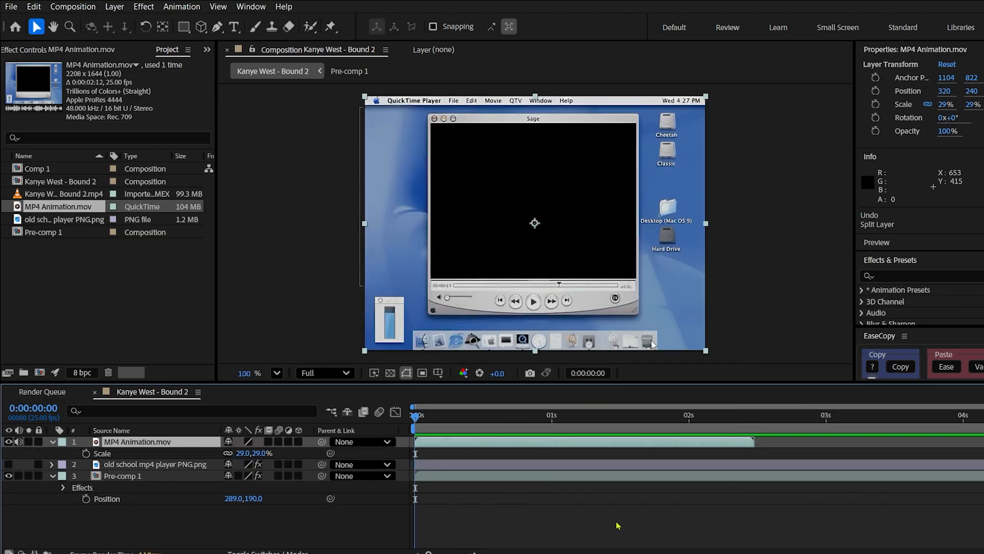
# Preview the player animation and split the MP4 Animation.mov layer at 0:00:02:06.
pyautogui.press('space')
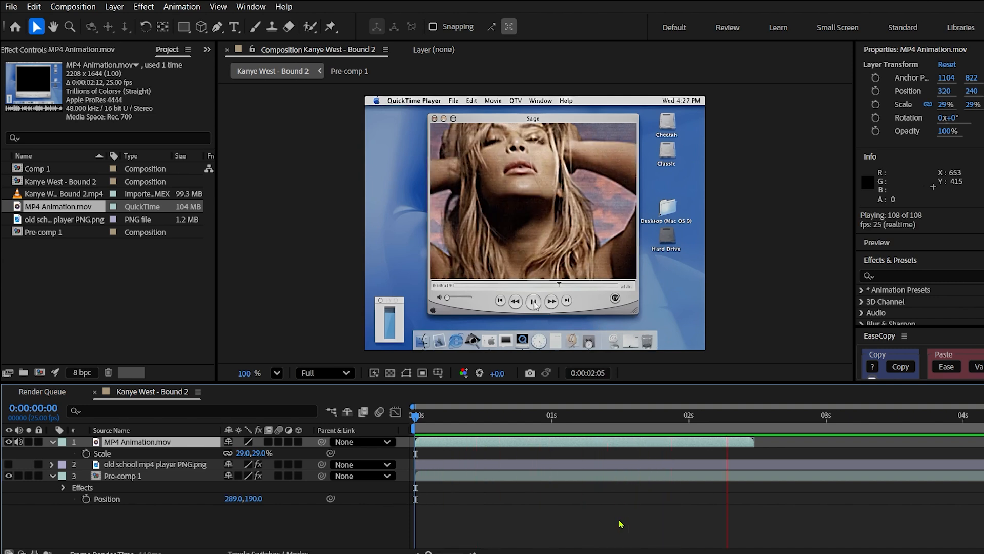
pyautogui.press('space')
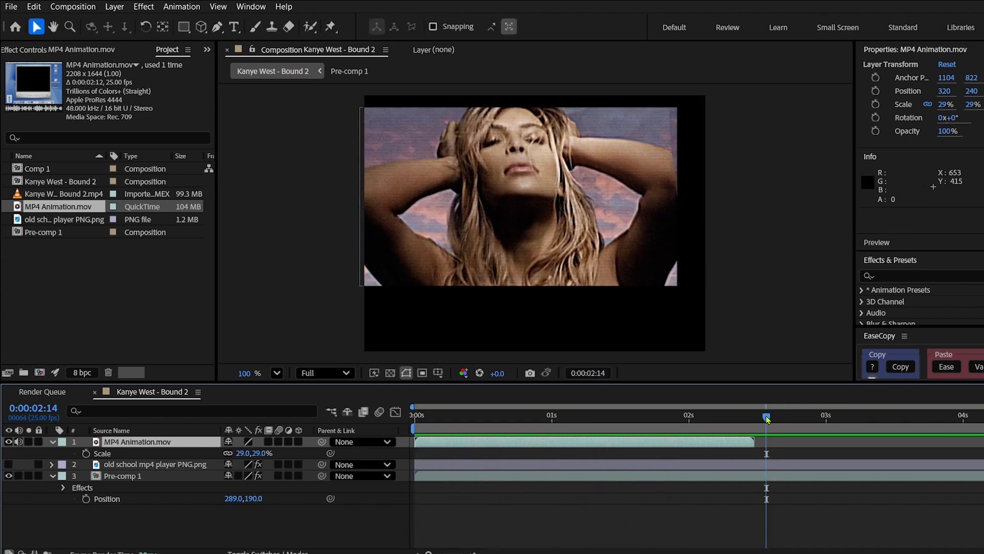
pyautogui.moveTo(768, 418); pyautogui.dragTo(723, 418)
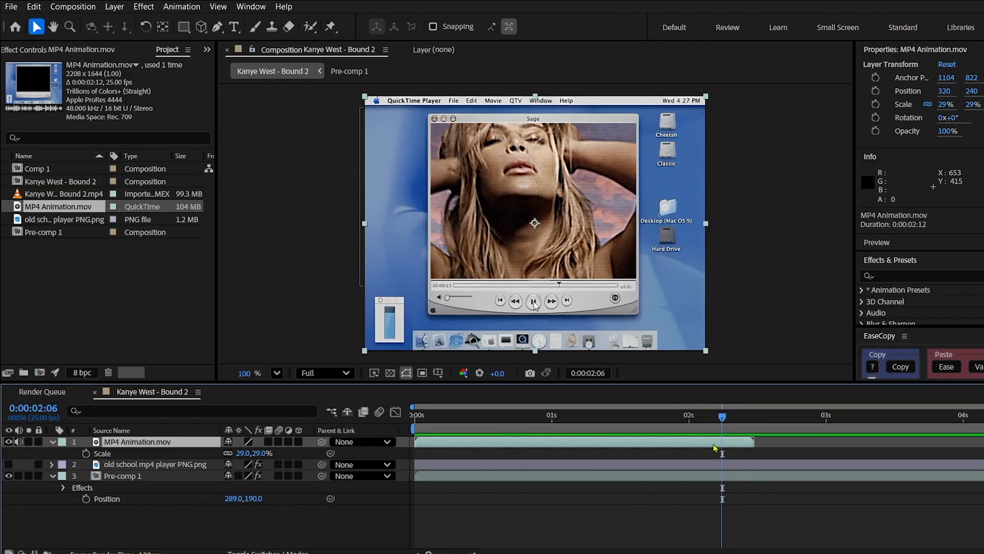
pyautogui.hotkey('ctrl', 'shift', 'd')
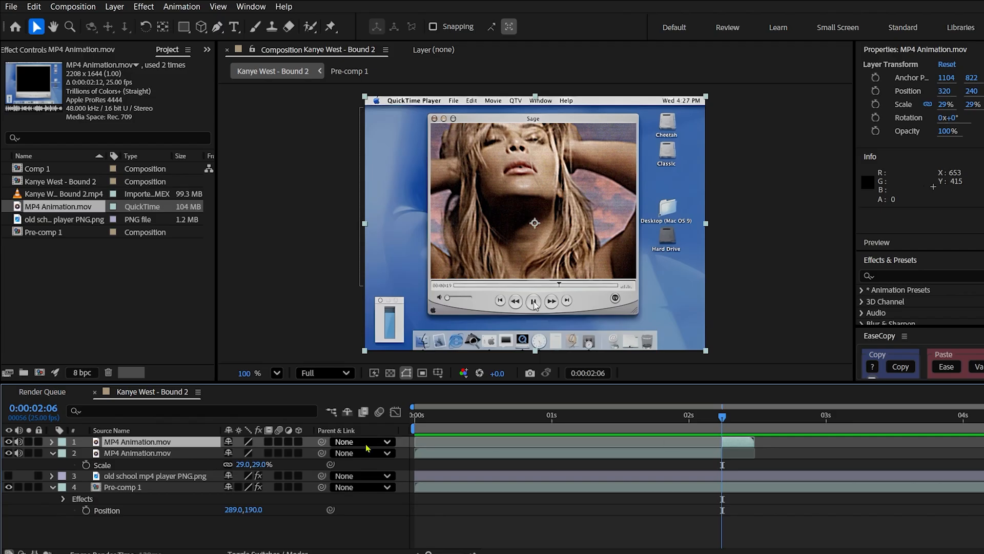
# Apply Freeze Frame to the second MP4 Animation.mov segment, extend its end over the remaining clip, and preview from the start.
pyautogui.rightClick(738, 447)
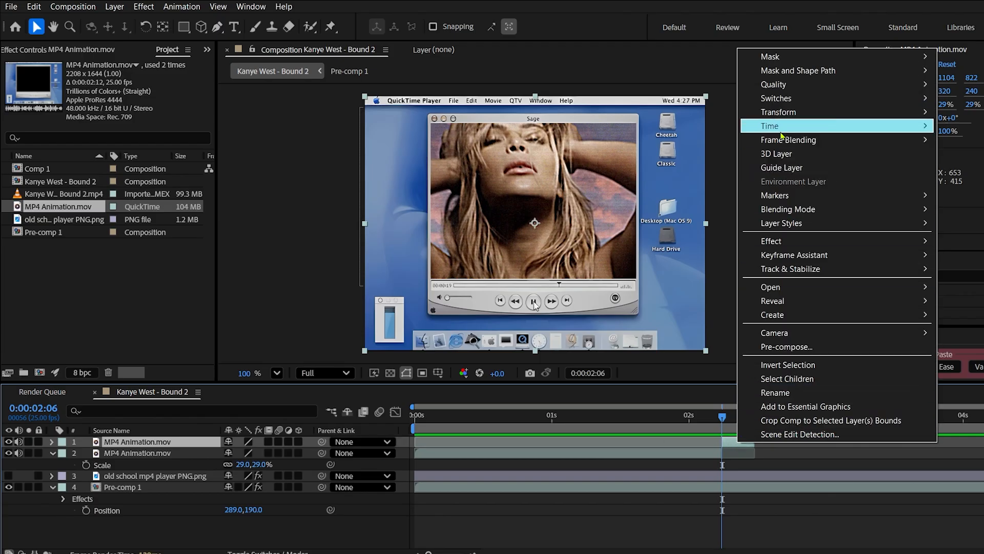
pyautogui.moveTo(783, 131)
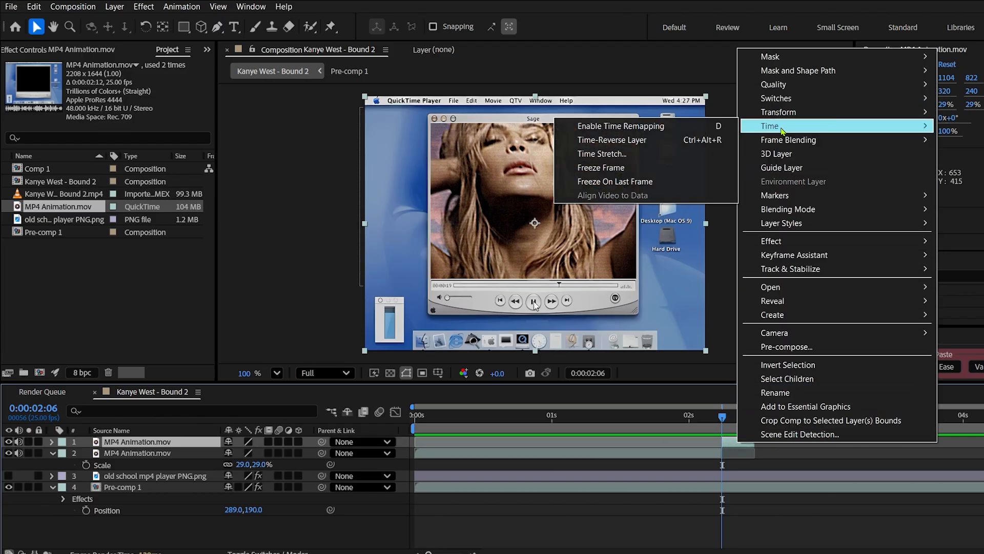
pyautogui.click(620, 175)
pyautogui.moveTo(753, 441); pyautogui.dragTo(977, 441)
pyautogui.moveTo(722, 416); pyautogui.dragTo(414, 416)
pyautogui.press('space')
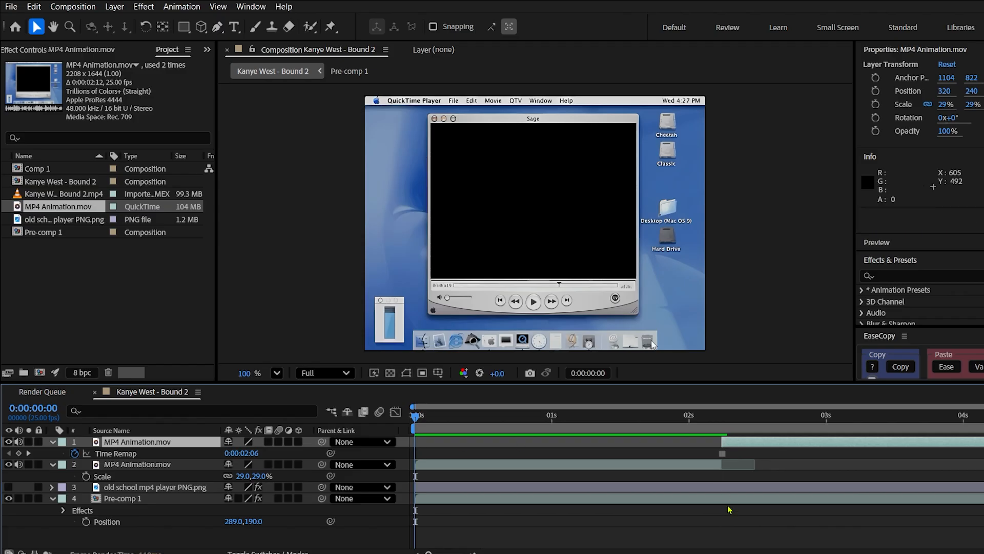